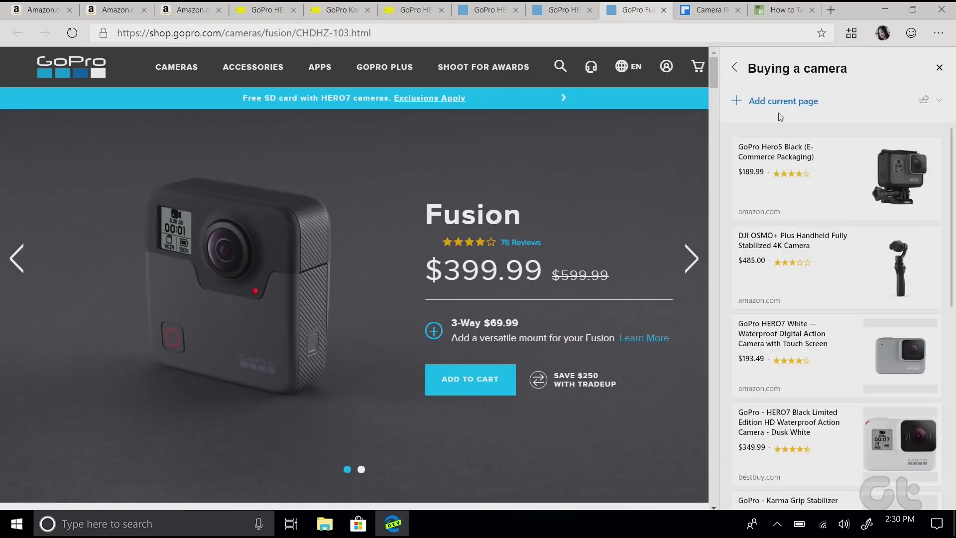
Drag the Avopix camera photo into Photography, then select wikiHow's lens-cleaning paragraph.
left_click(930, 104)
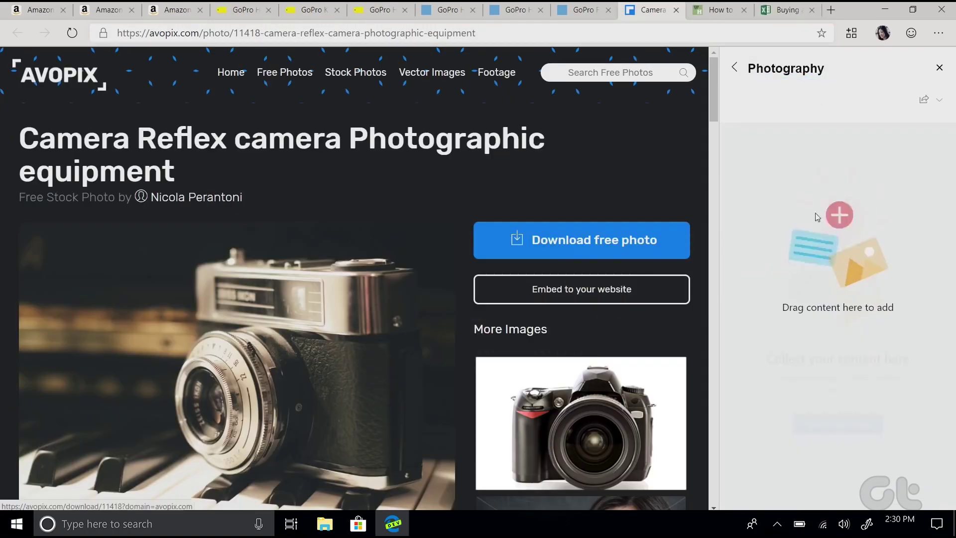
left_click_drag(298, 354, 836, 209)
left_click(720, 10)
left_click_drag(65, 253, 127, 425)
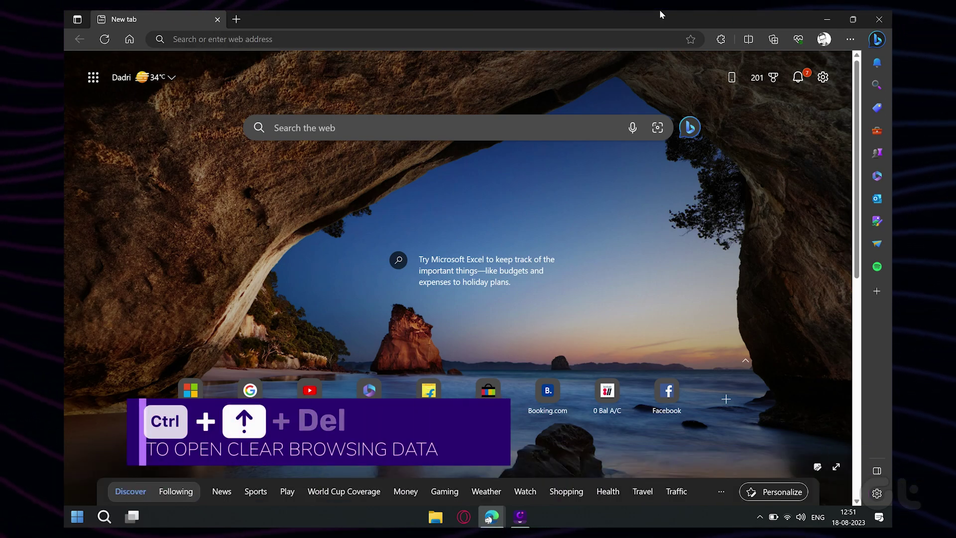
Open the Clear browsing data dialog with Ctrl+Shift+Delete.
key("ctrl+shift+Delete")
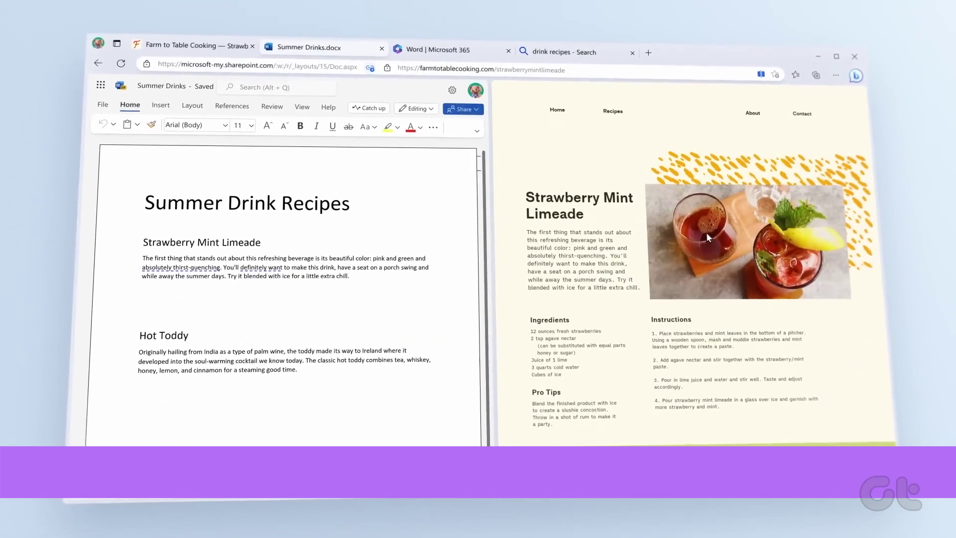
Drop the selected wikiHow lens-cleaning paragraph into the Photography collection pane.
left_click_drag(770, 247, 186, 311)
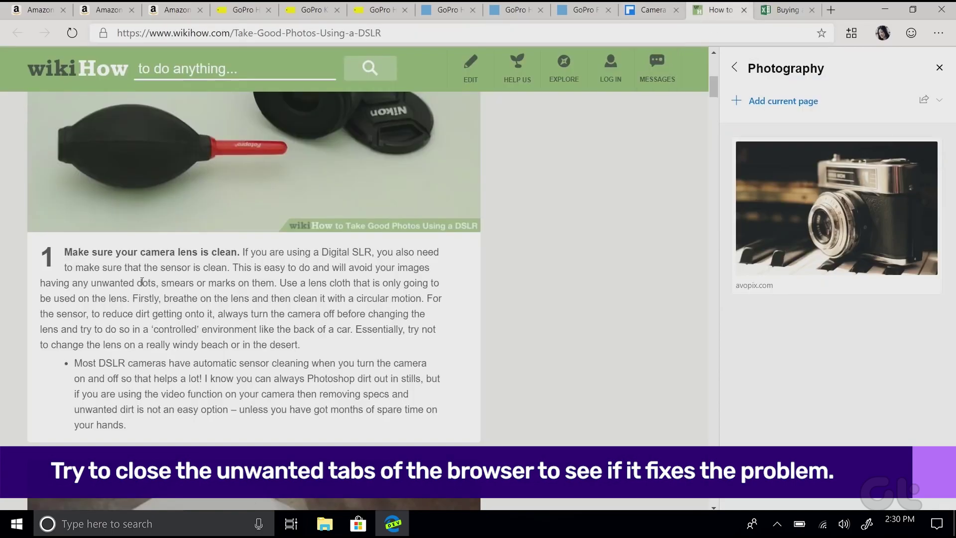
left_click_drag(64, 252, 153, 428)
left_click_drag(465, 359, 837, 209)
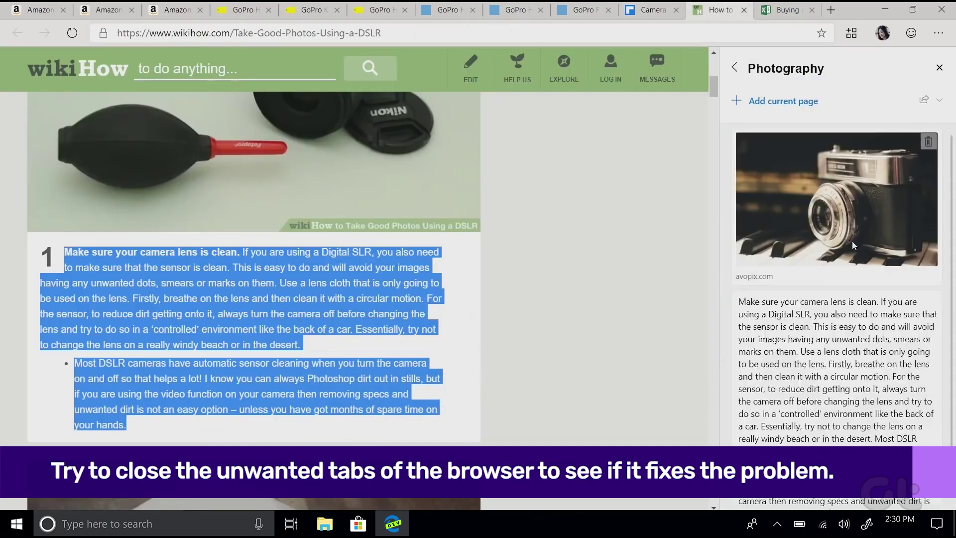
left_click(923, 100)
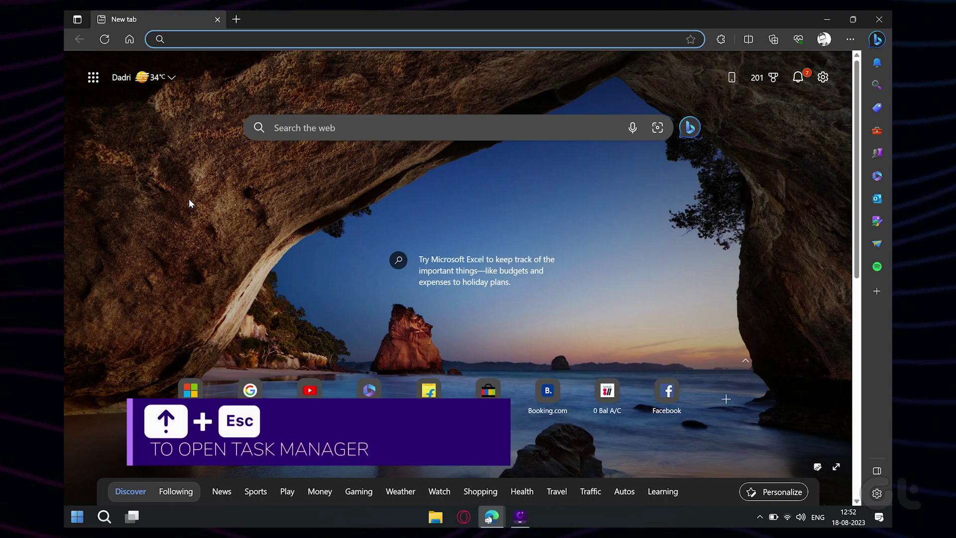
Sort Edge's Task Manager by memory and end the top process, Dashlane.
key("shift+Escape")
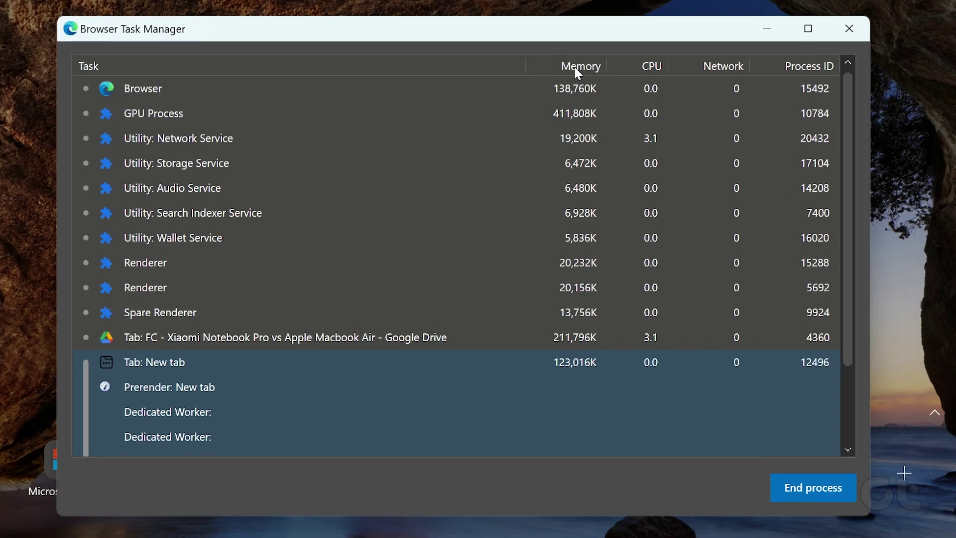
left_click(573, 66)
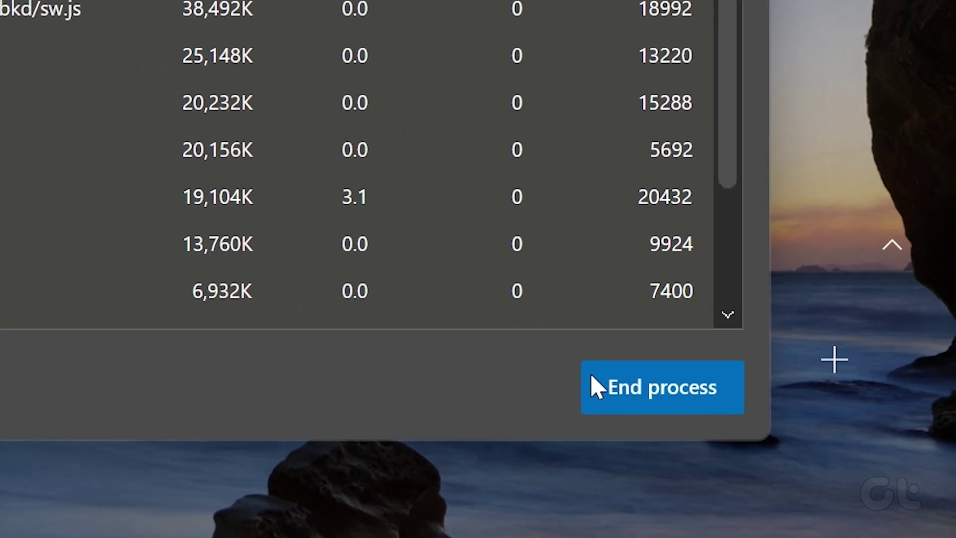
left_click(625, 396)
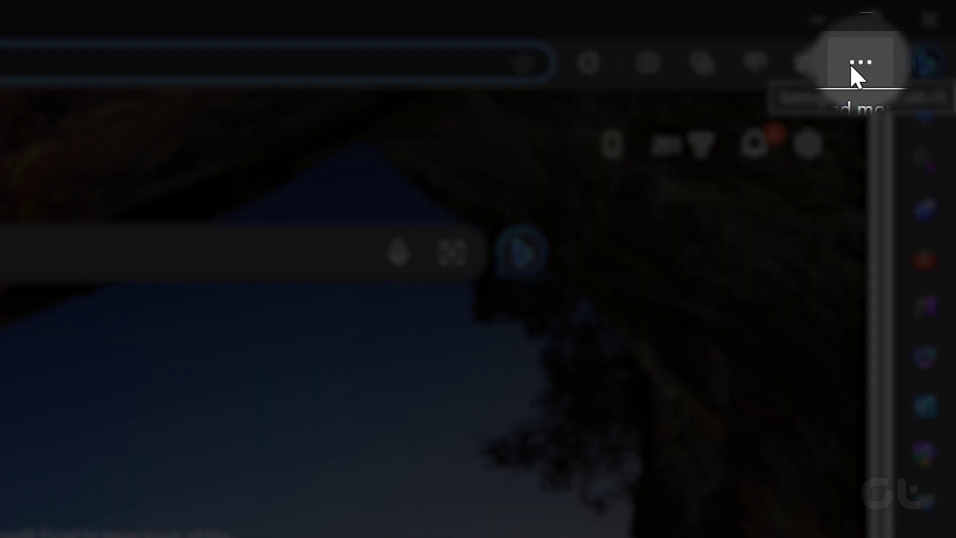
Go to Settings > System and performance from the ... menu.
left_click(858, 50)
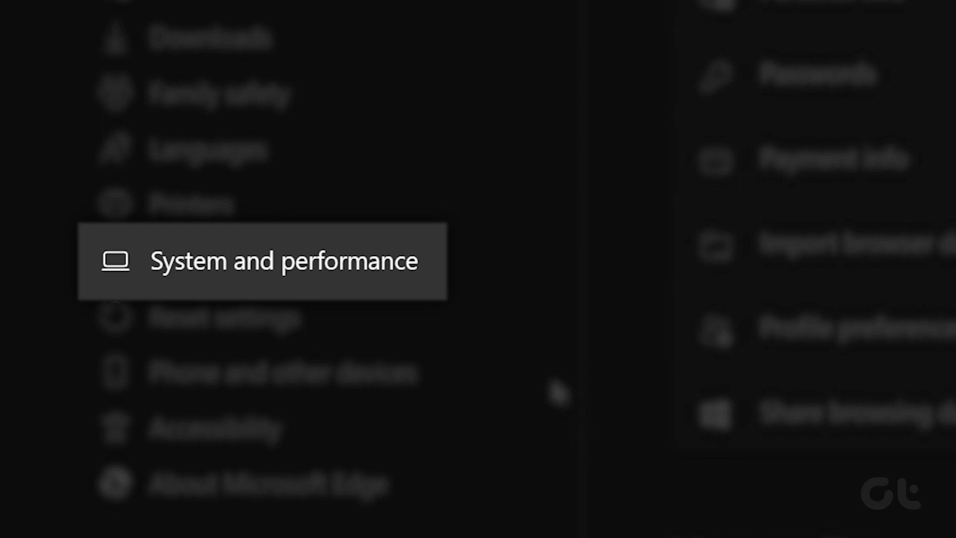
left_click(428, 282)
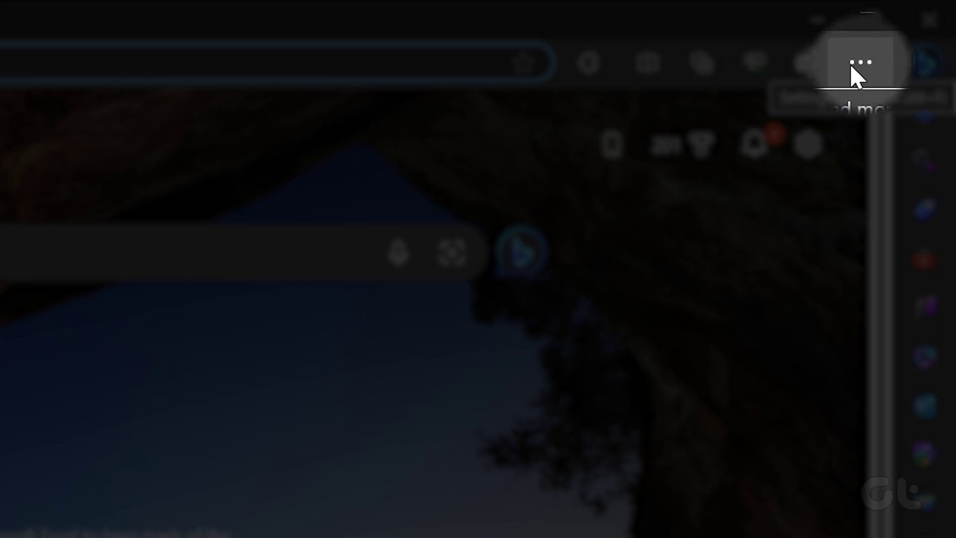
Switch off 'Use hardware acceleration when available' under Settings > System and performance.
left_click(851, 43)
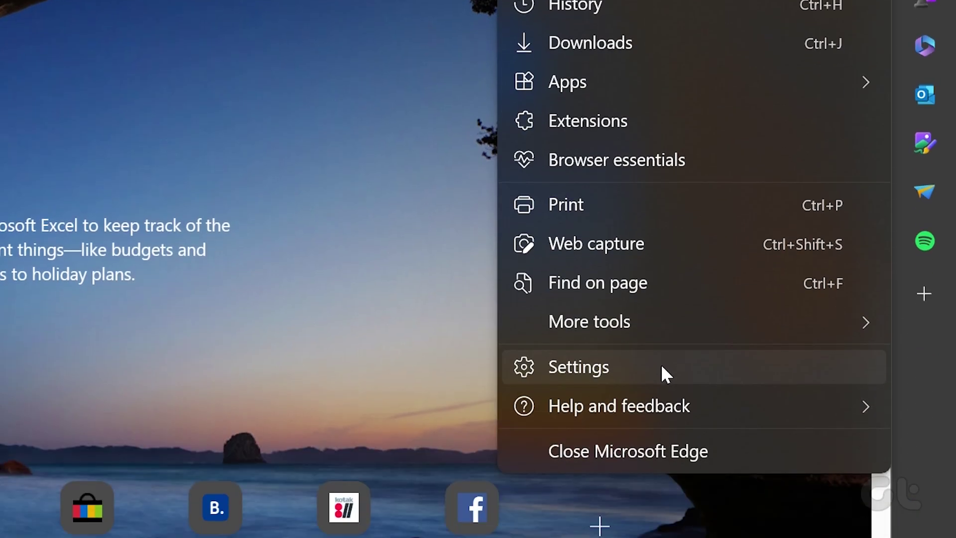
left_click(661, 365)
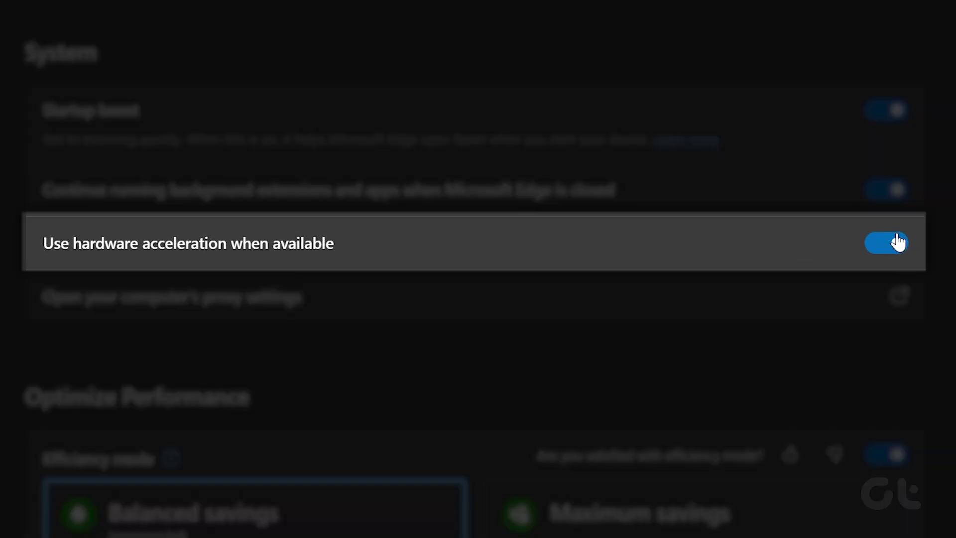
left_click(899, 242)
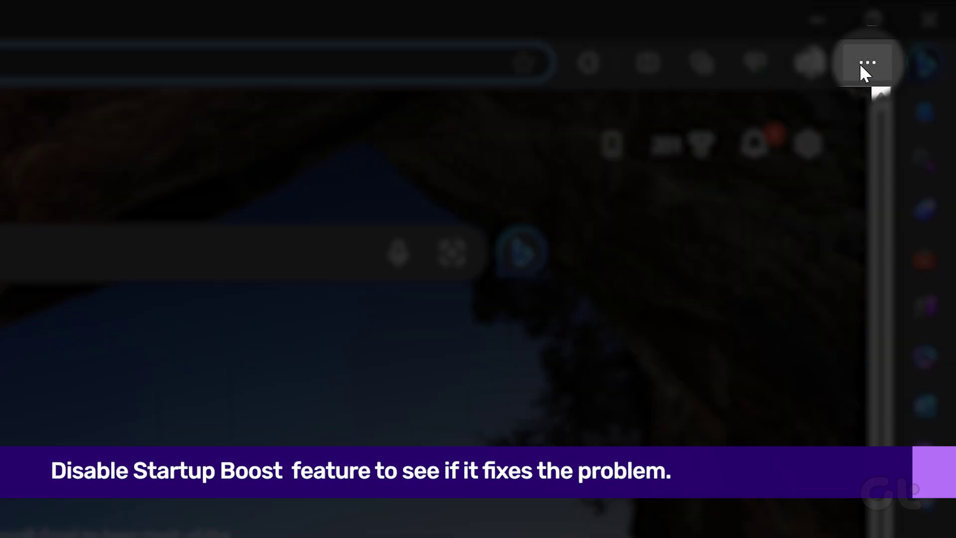
Turn off the Startup boost toggle under Settings > System and performance.
left_click(851, 65)
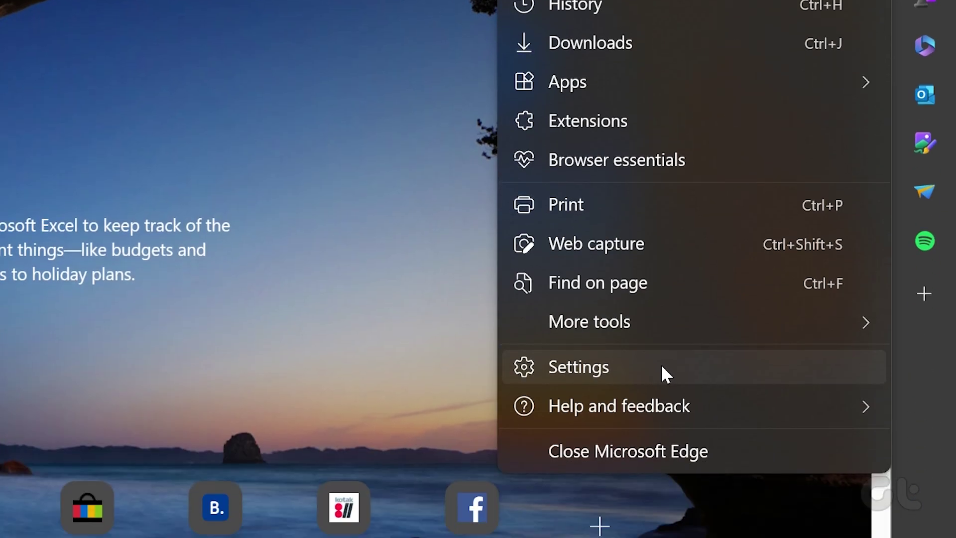
left_click(662, 368)
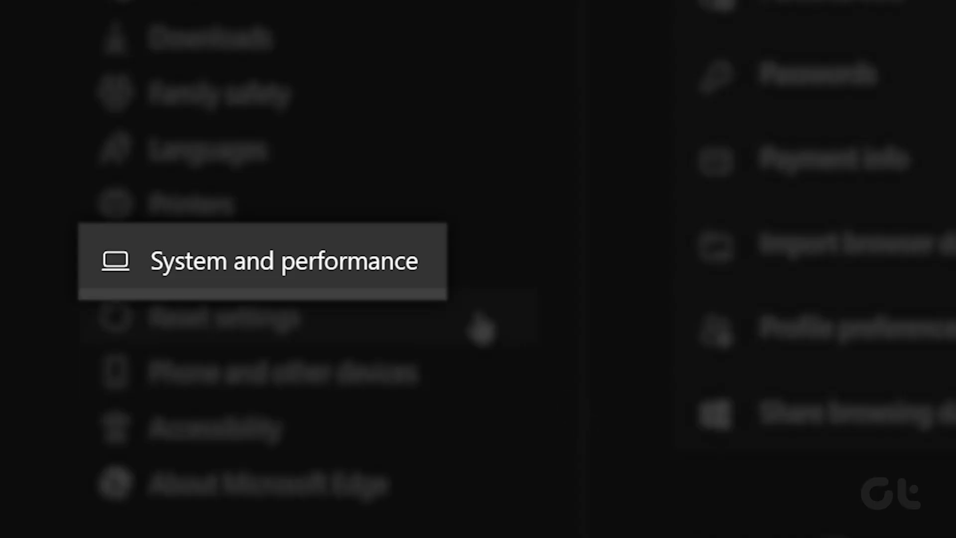
left_click(425, 270)
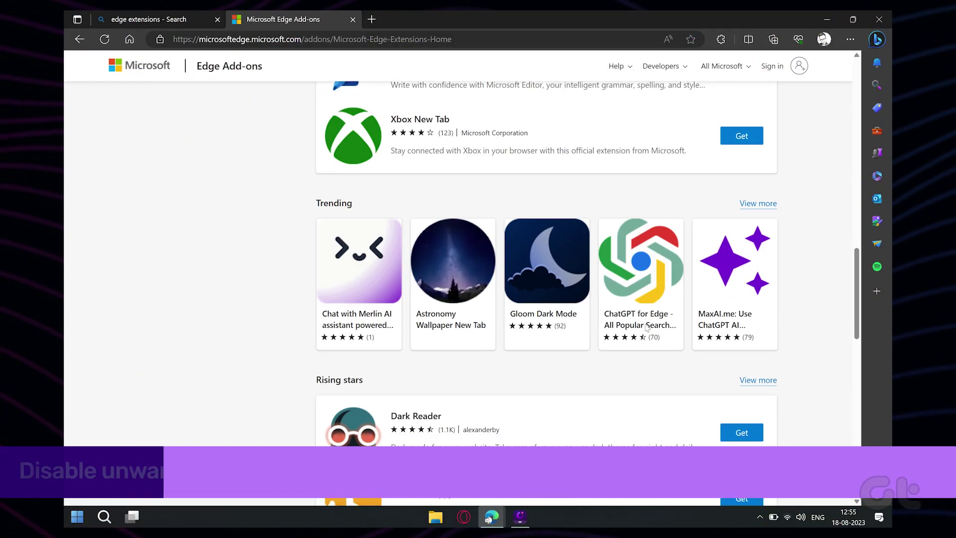
scroll(645, 329, "down", 2)
scroll(645, 329, "down", 1)
scroll(645, 329, "down", 2)
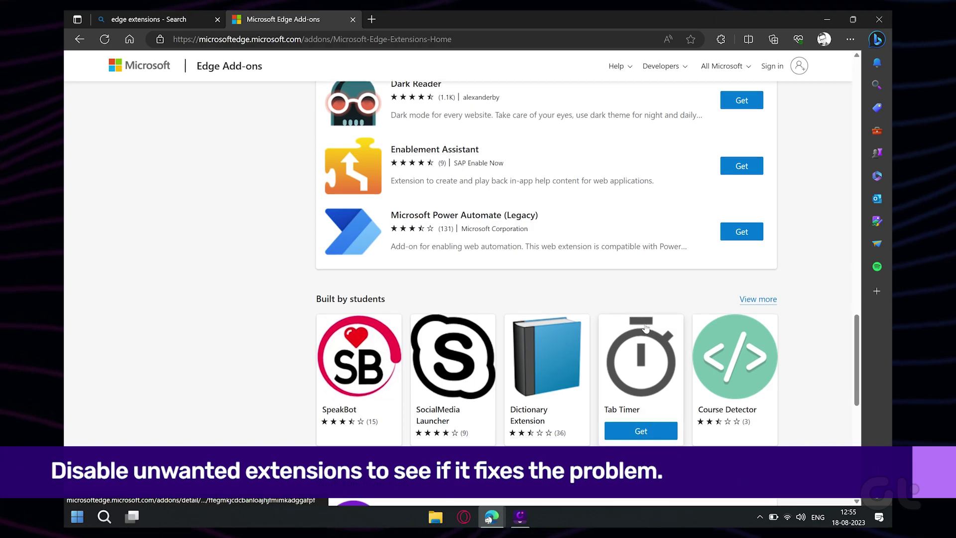
scroll(646, 328, "down", 2)
scroll(646, 327, "down", 2)
scroll(646, 327, "down", 2)
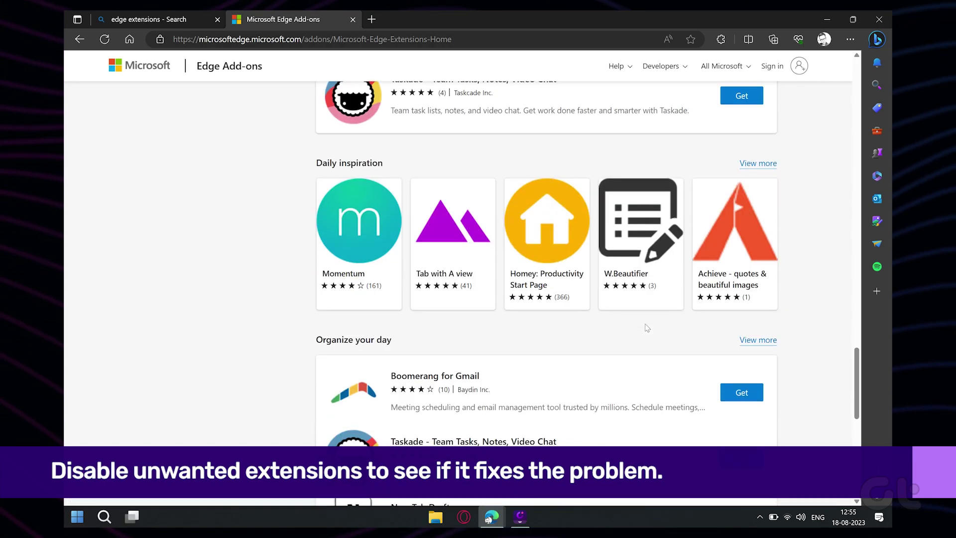
scroll(646, 327, "down", 1)
scroll(646, 327, "down", 1)
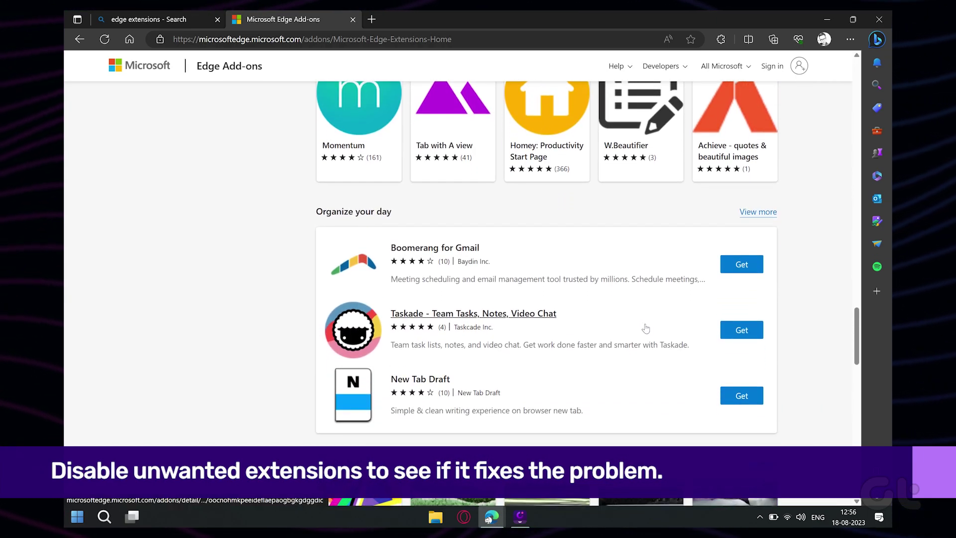
scroll(646, 327, "down", 1)
scroll(646, 328, "down", 1)
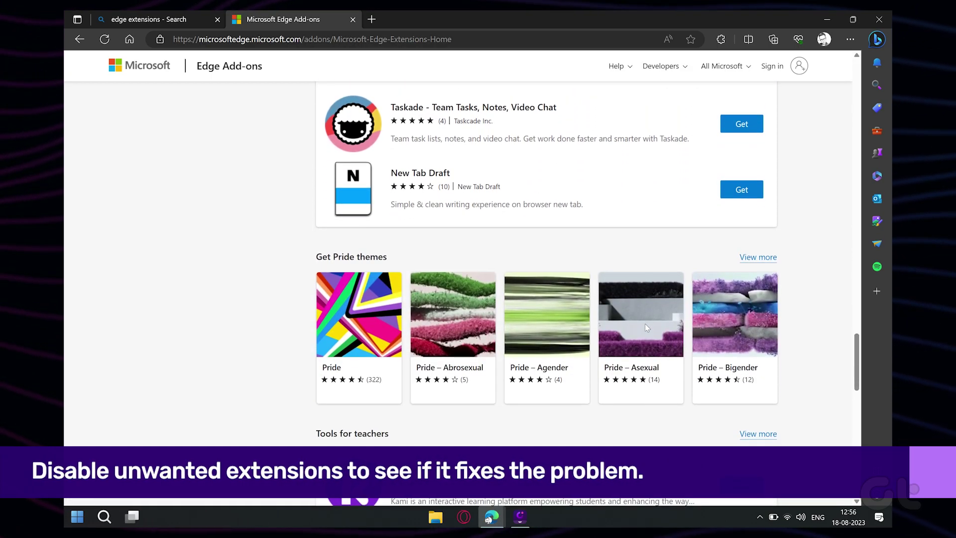
scroll(645, 327, "up", 2)
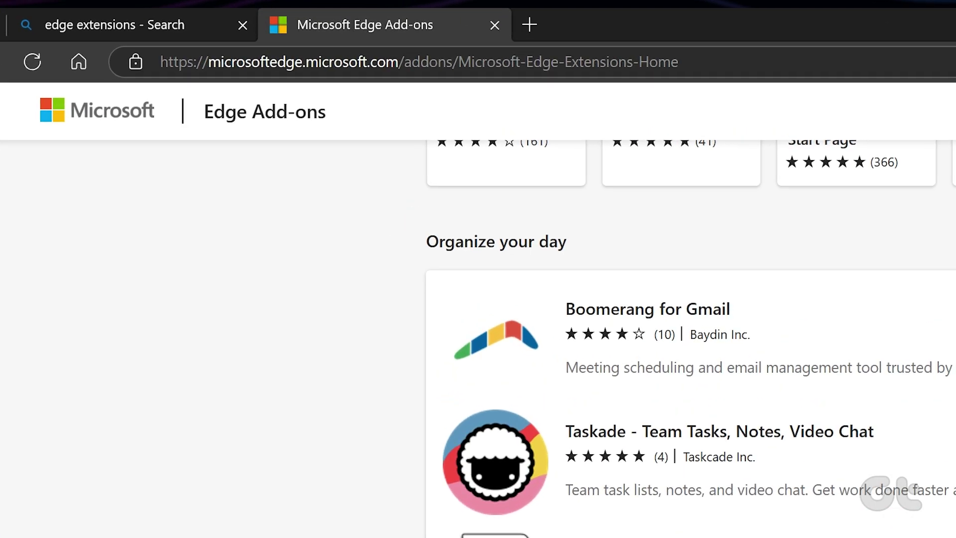
Load edge://extensions, fixing a typo, and switch off the Momentum extension.
left_click(540, 39)
type("edge")
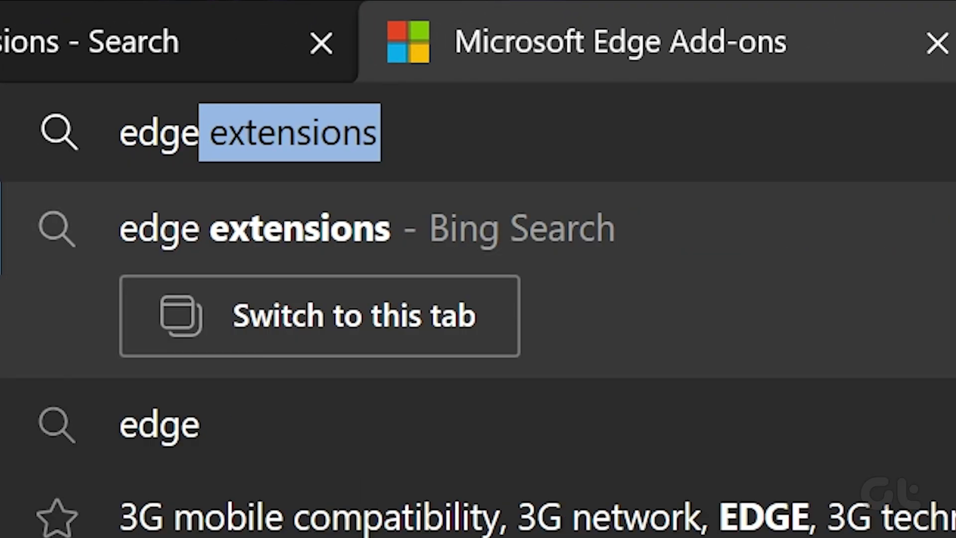
type("://")
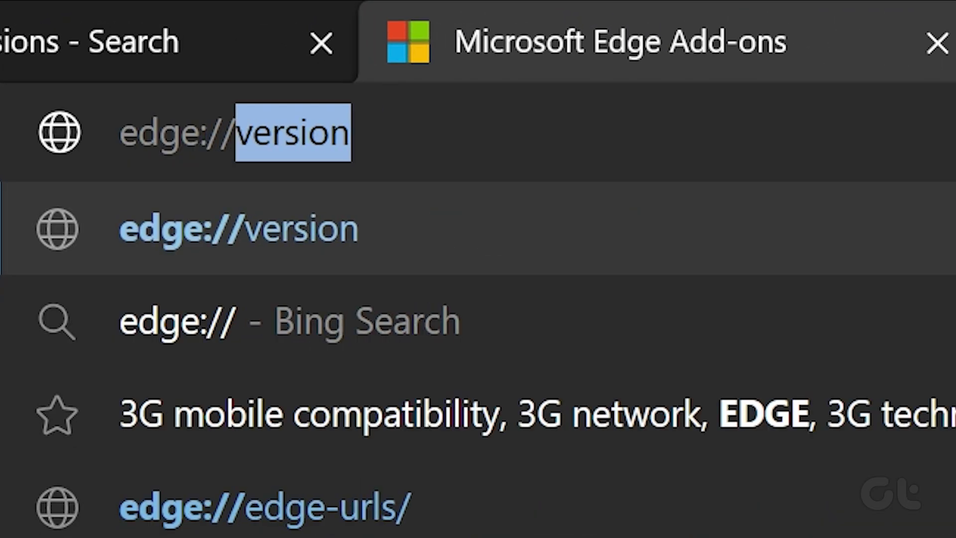
type("extensin")
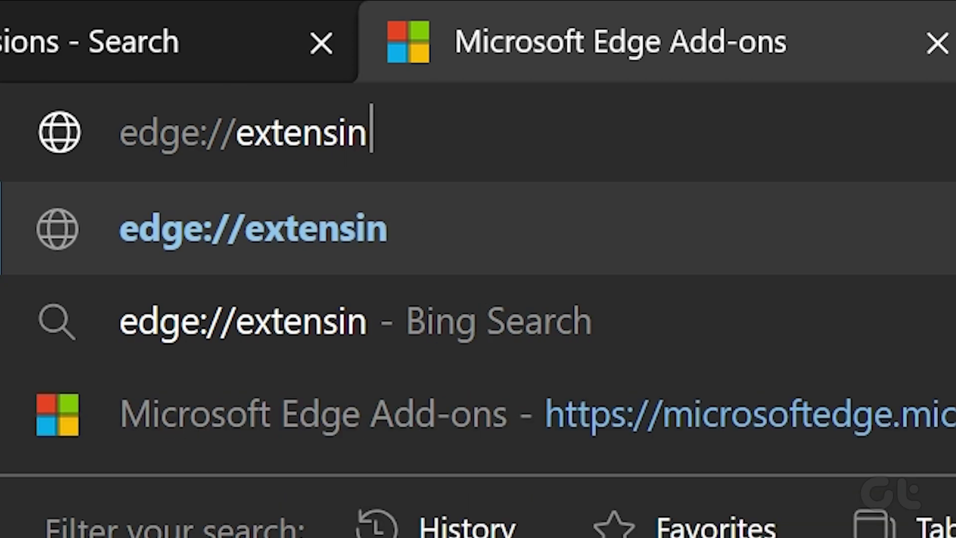
key("BackSpace")
type("ons")
key("Return")
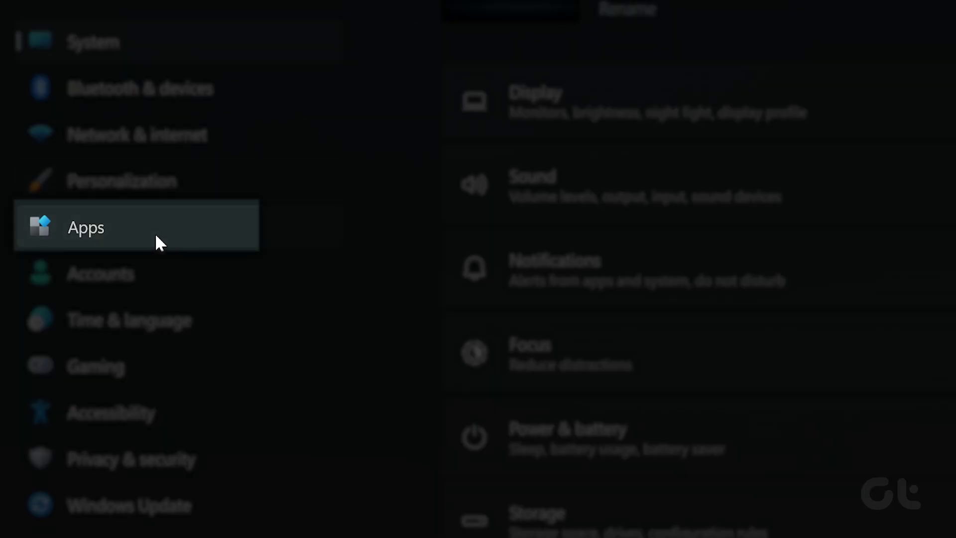
Choose Modify for Microsoft Edge under Apps > Installed apps to reach Repair.
left_click(155, 233)
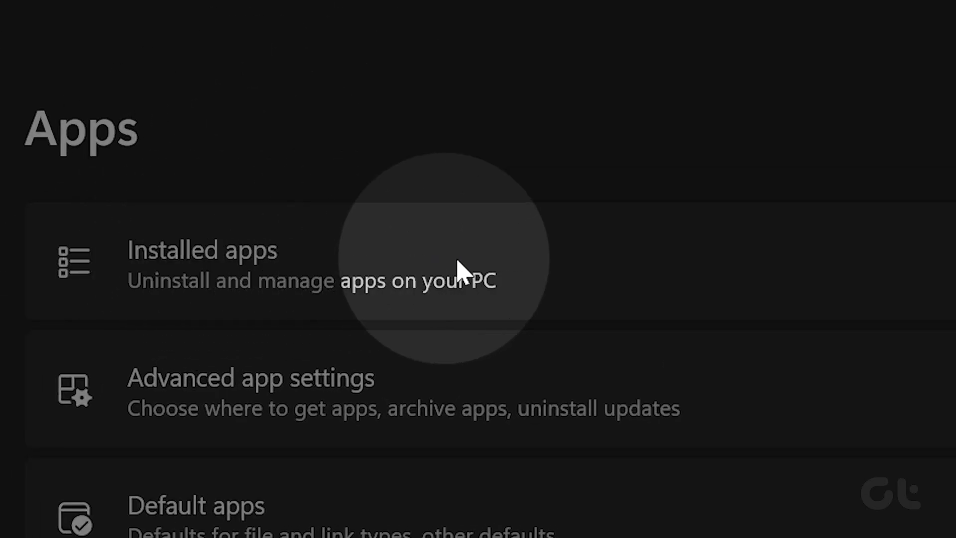
left_click(194, 269)
scroll(90, 239, "down", 5)
scroll(68, 199, "down", 5)
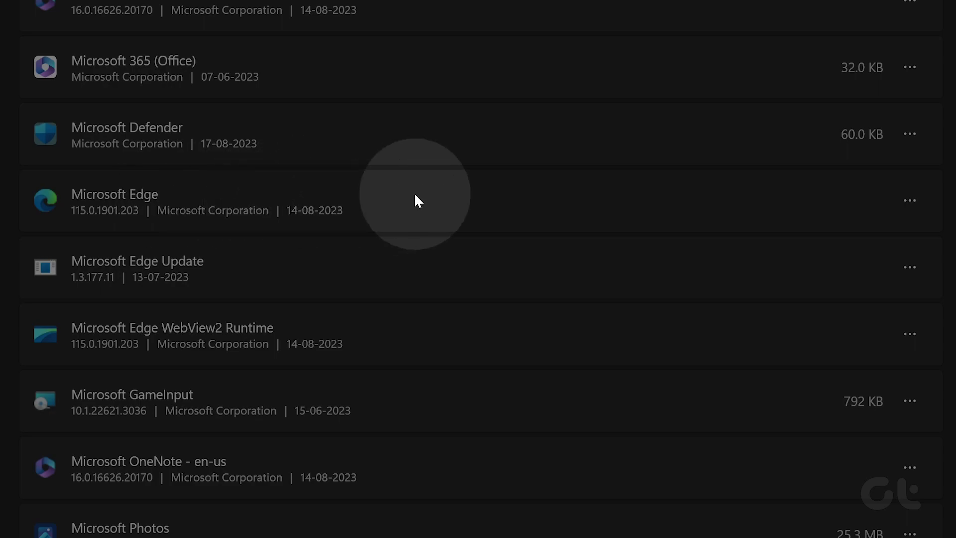
left_click(909, 202)
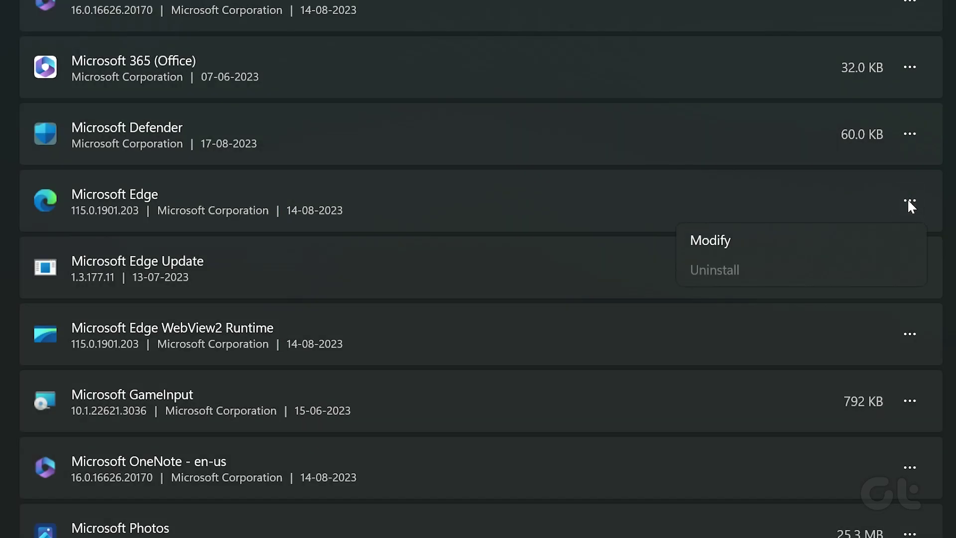
left_click(822, 241)
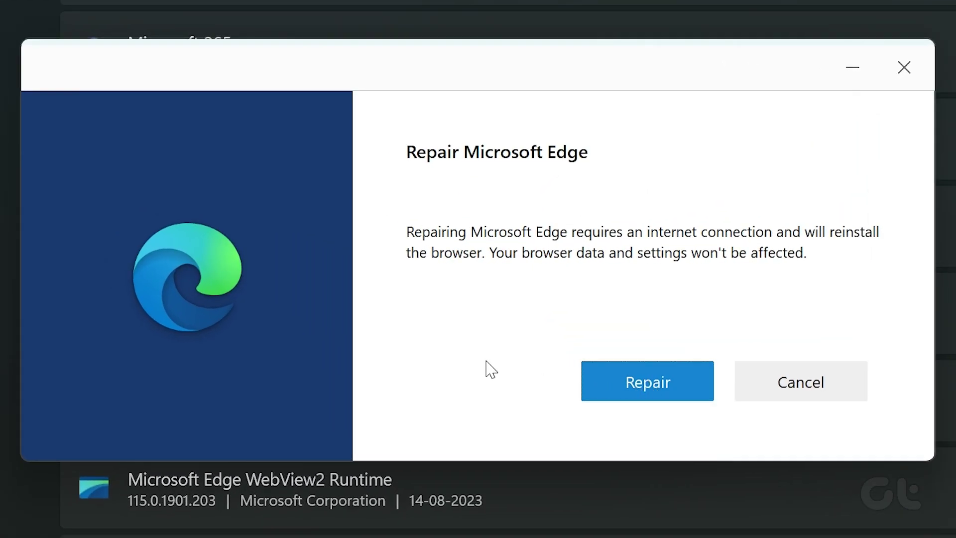
key("Return")
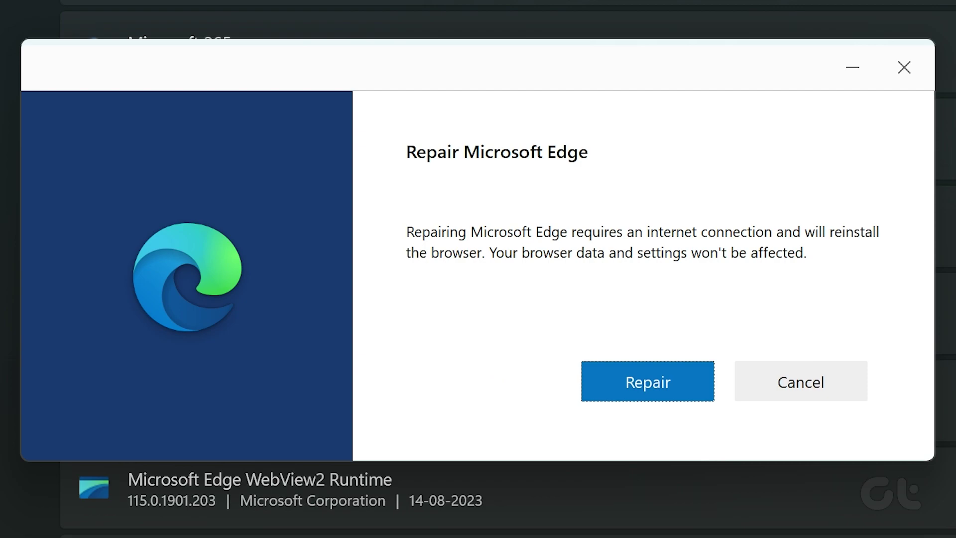